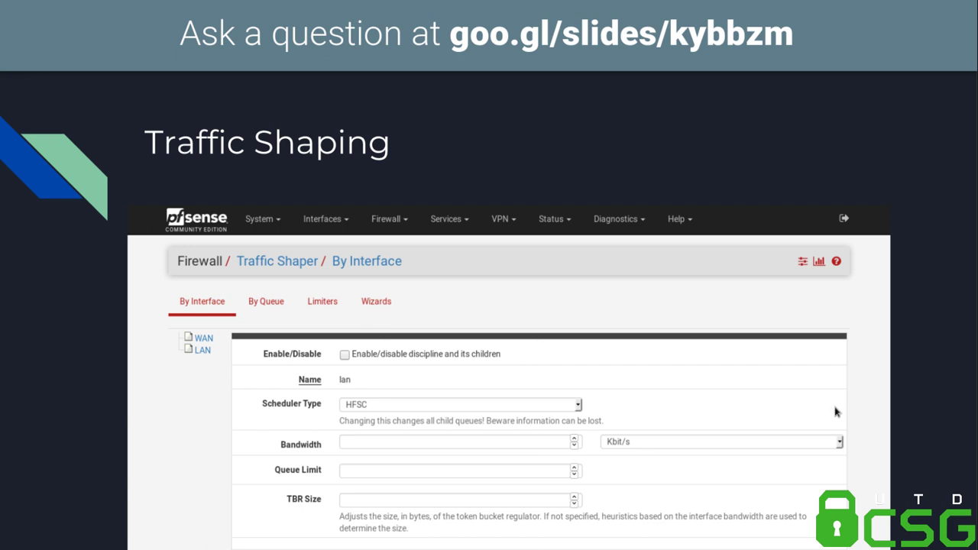
key("Right")
key("Right")
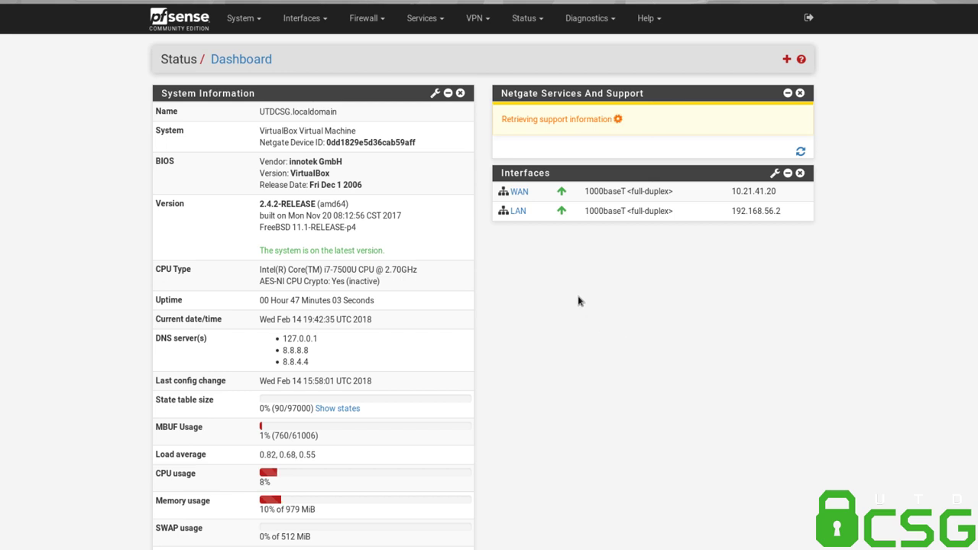
Step: Examine the System Information on the dashboard, including the BIOS vendor, version and release date
scroll(353, 151, "down", 1)
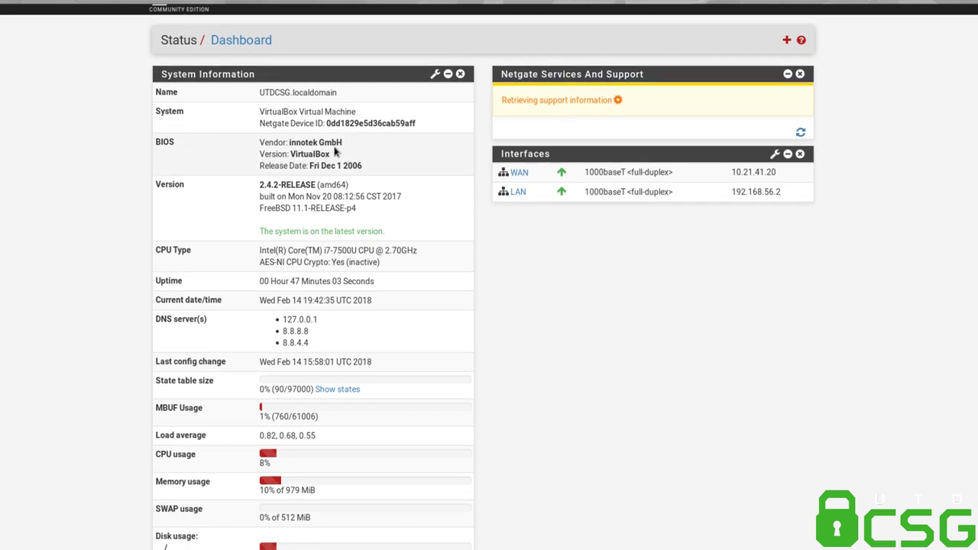
left_click_drag(337, 143, 302, 152)
left_click(357, 165)
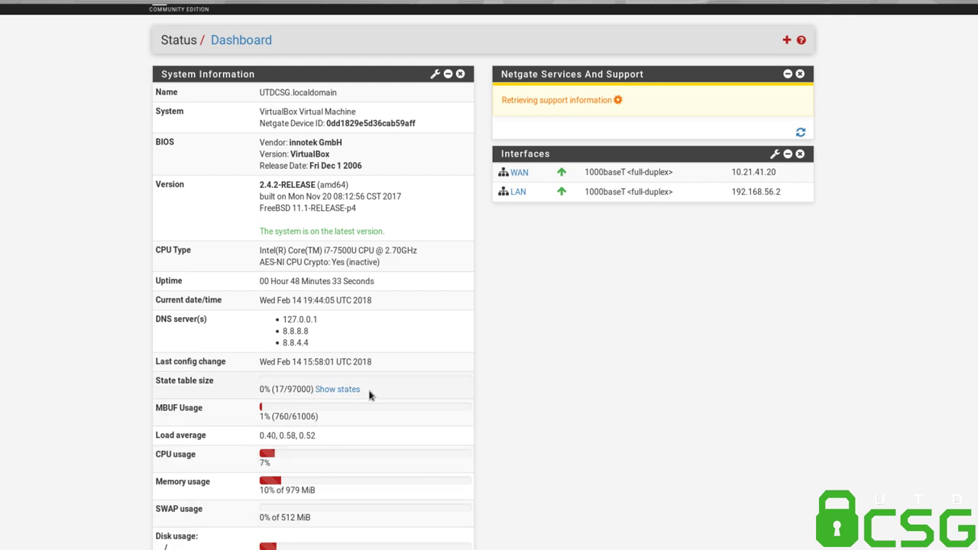
Step: Open the WAN firewall rules and start a new rule at the top of the list
scroll(428, 175, "up", 1)
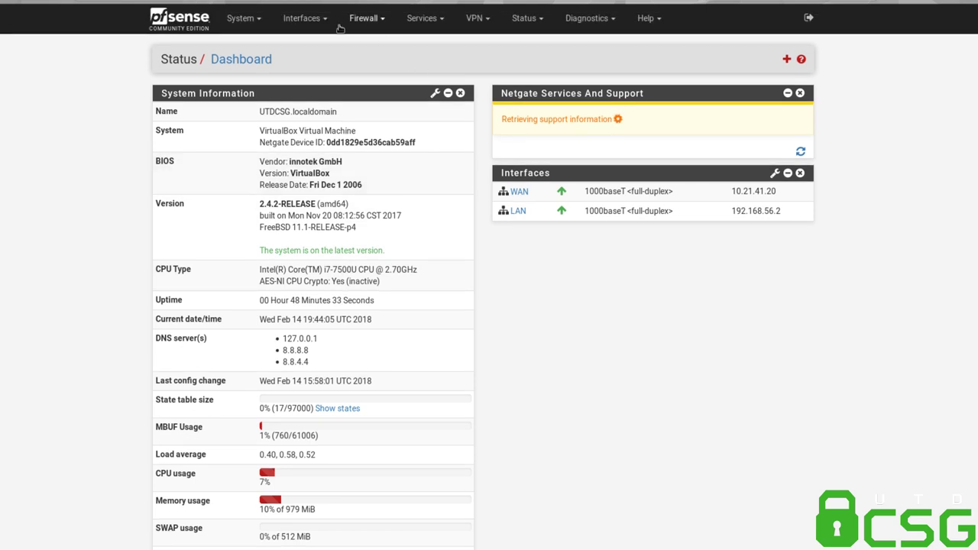
left_click(388, 27)
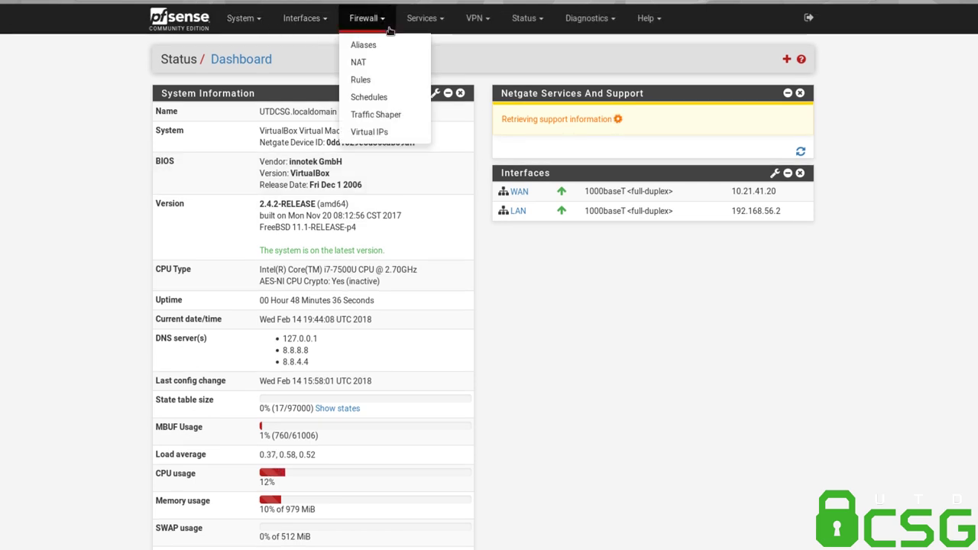
left_click(395, 79)
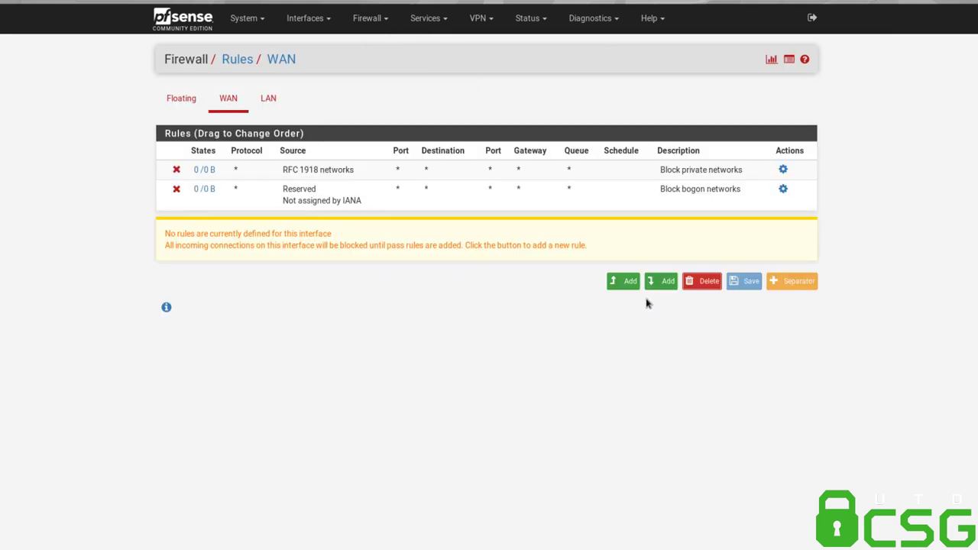
left_click(624, 284)
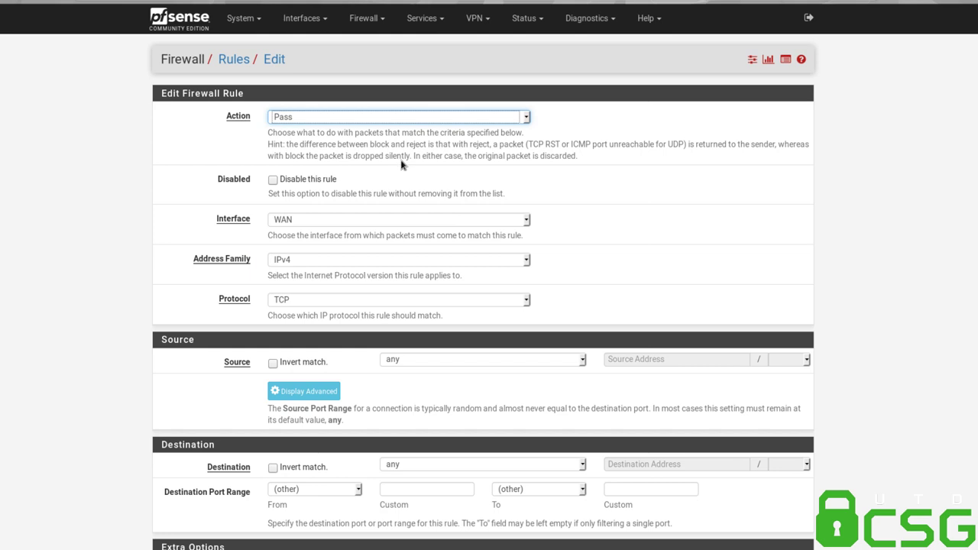
Step: Try the Reject action for the new WAN rule, and set its action to Block
left_click(301, 116)
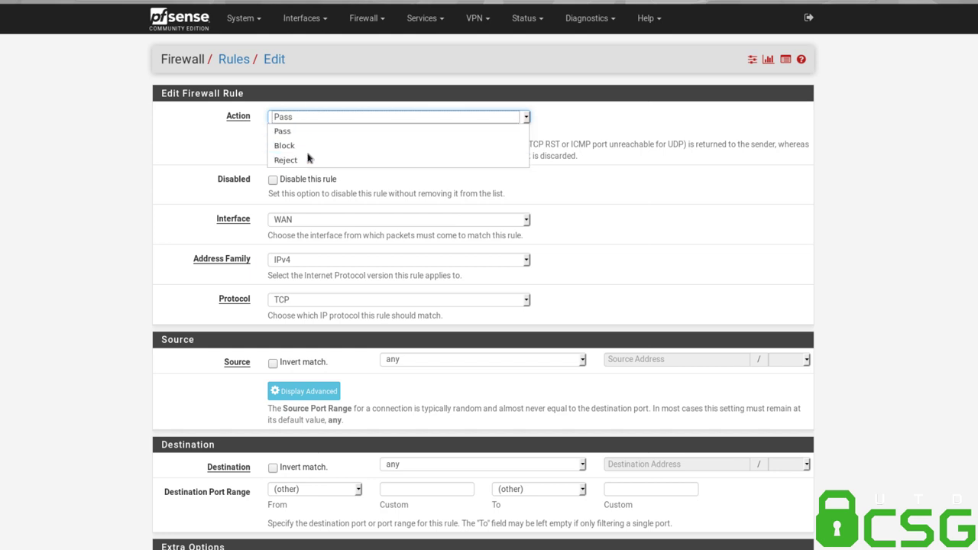
left_click(570, 169)
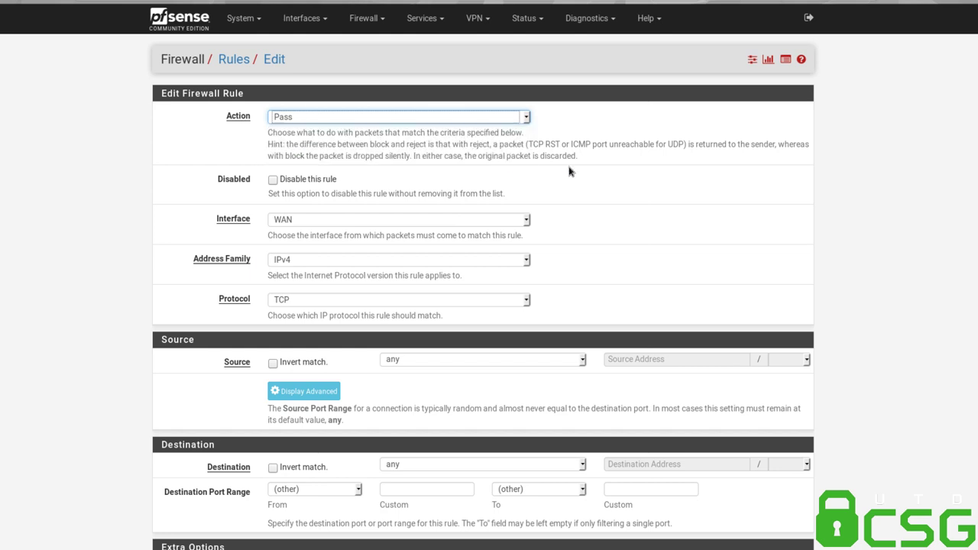
left_click(374, 121)
left_click(371, 158)
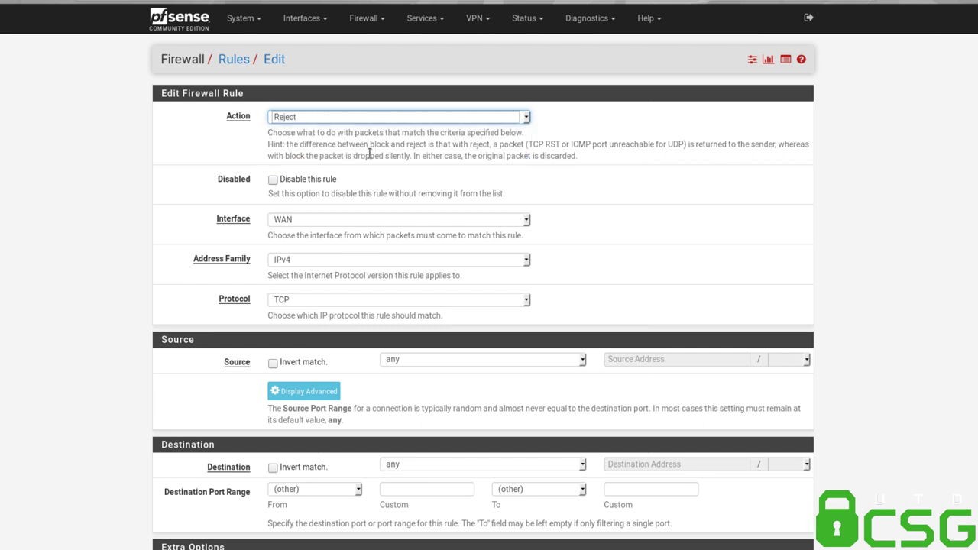
left_click(371, 121)
left_click(371, 145)
Step: Review the address family, source and destination options of the new rule, leaving IPv4 and any selected
left_click(338, 261)
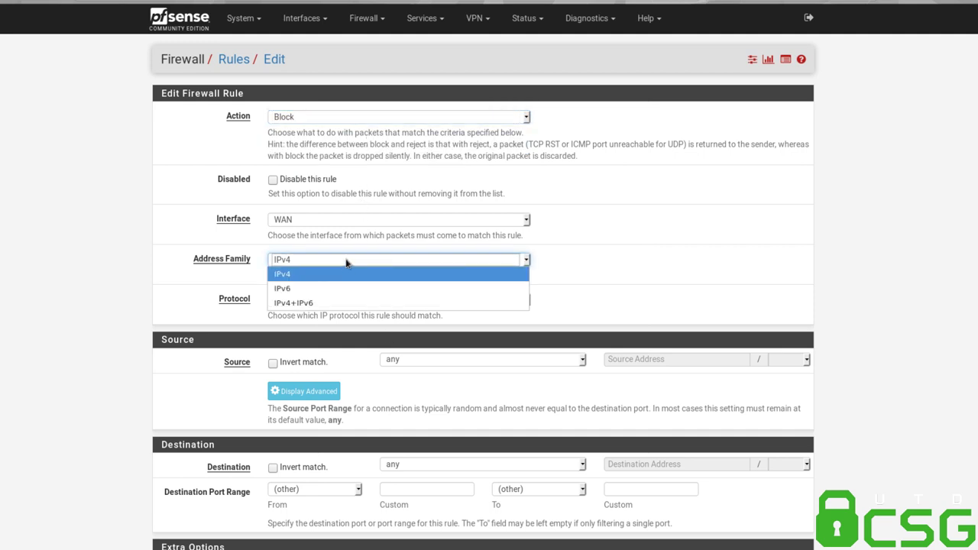
left_click(584, 269)
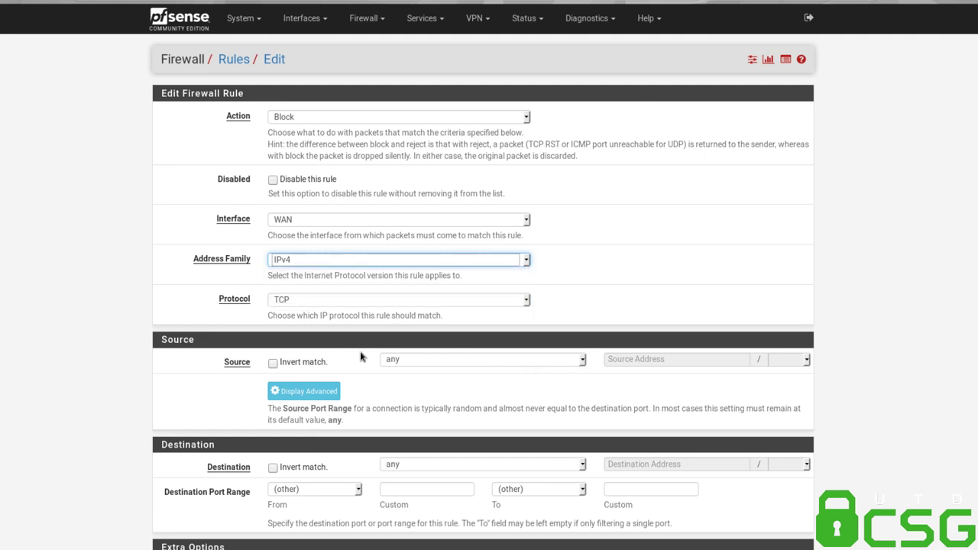
left_click(429, 364)
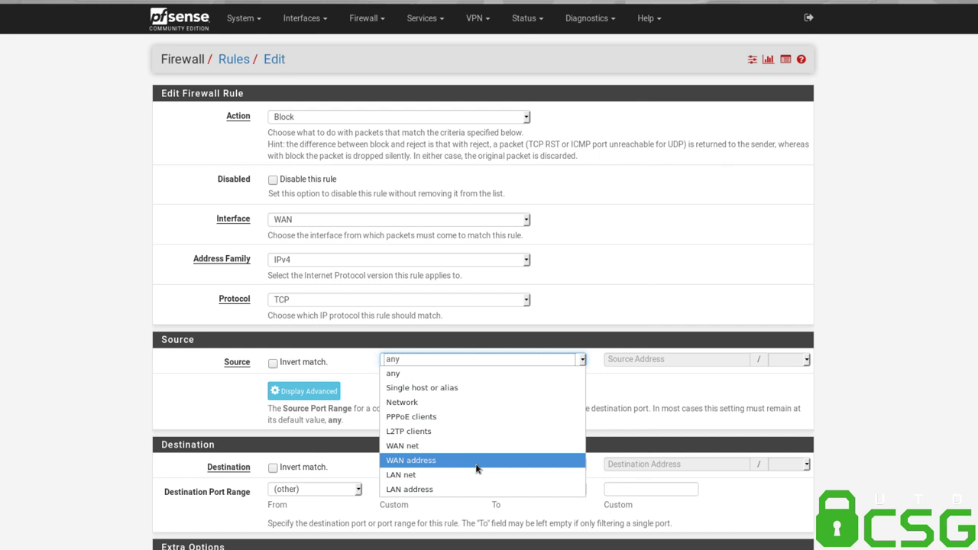
left_click(718, 498)
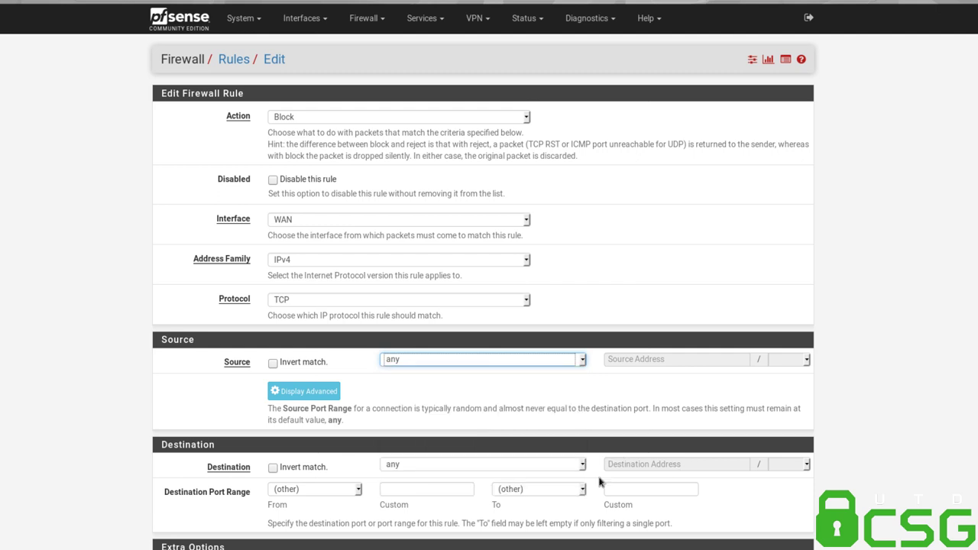
scroll(483, 401, "down", 3)
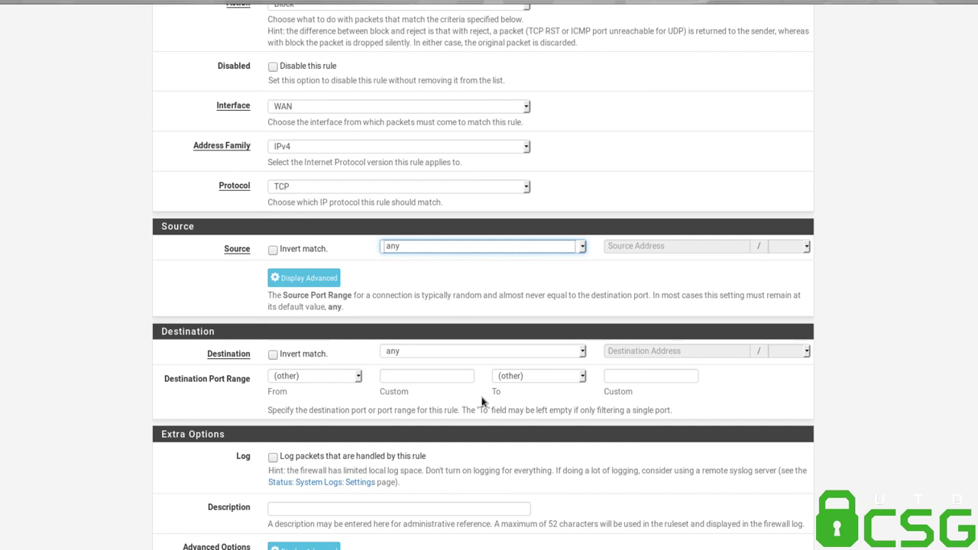
scroll(481, 401, "up", 3)
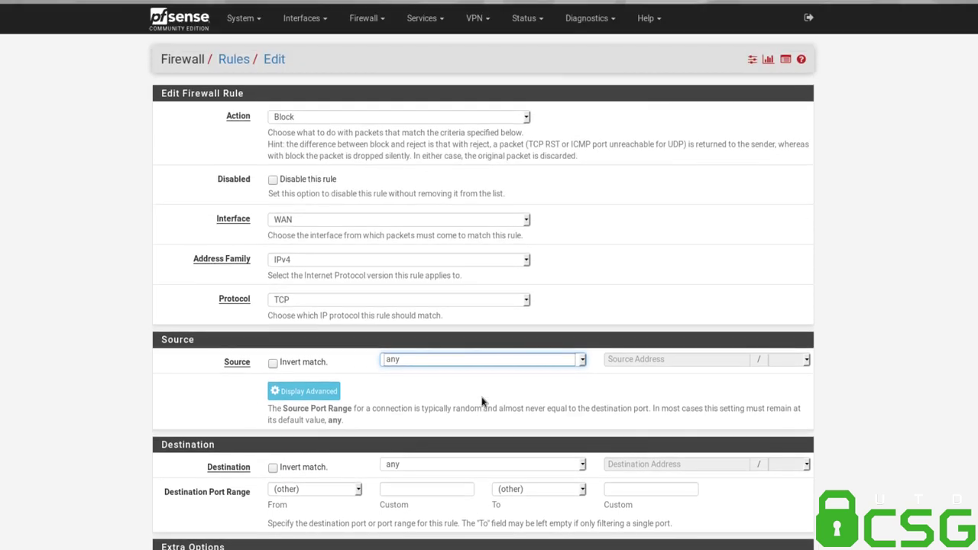
Step: Open the firewall's Traffic Shaper and review the shaping settings of the WAN and LAN interfaces
left_click(374, 21)
left_click(388, 116)
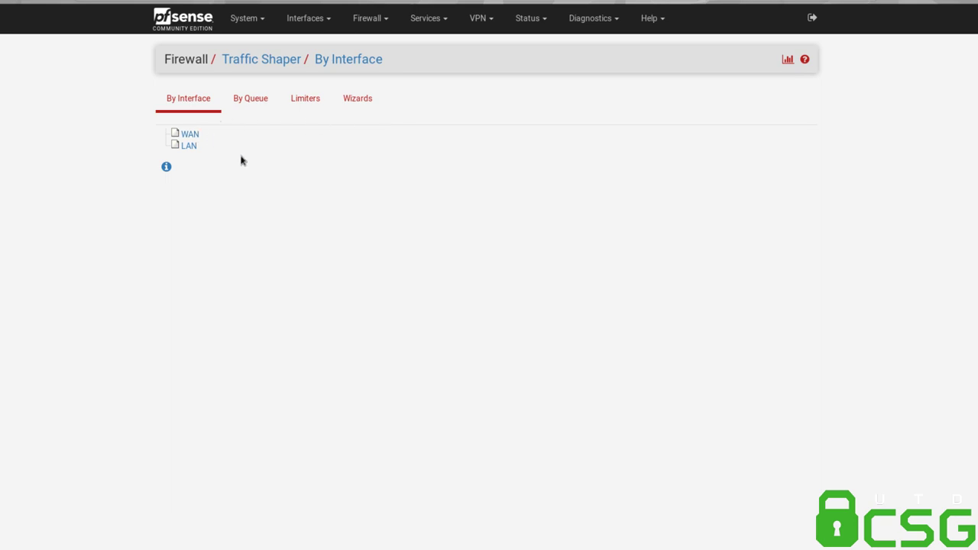
left_click(191, 136)
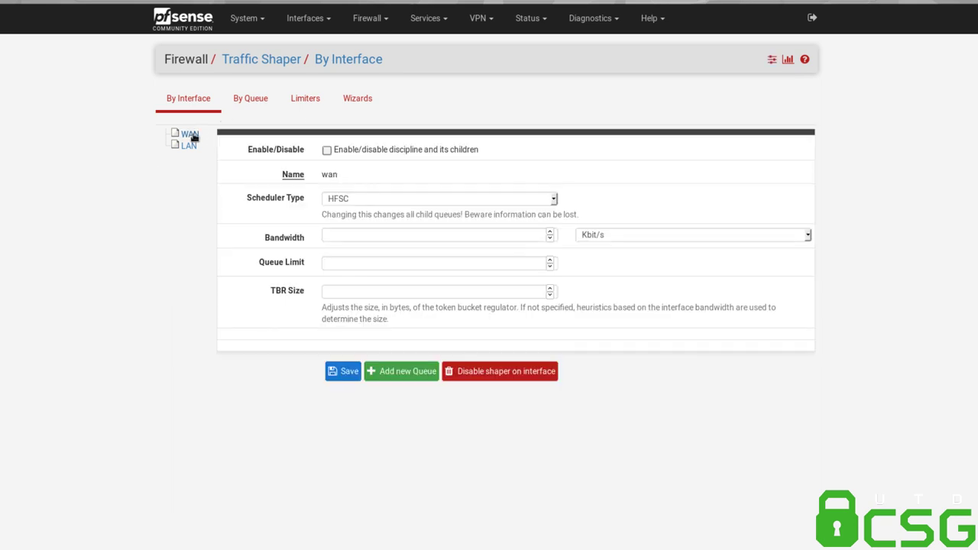
left_click(358, 234)
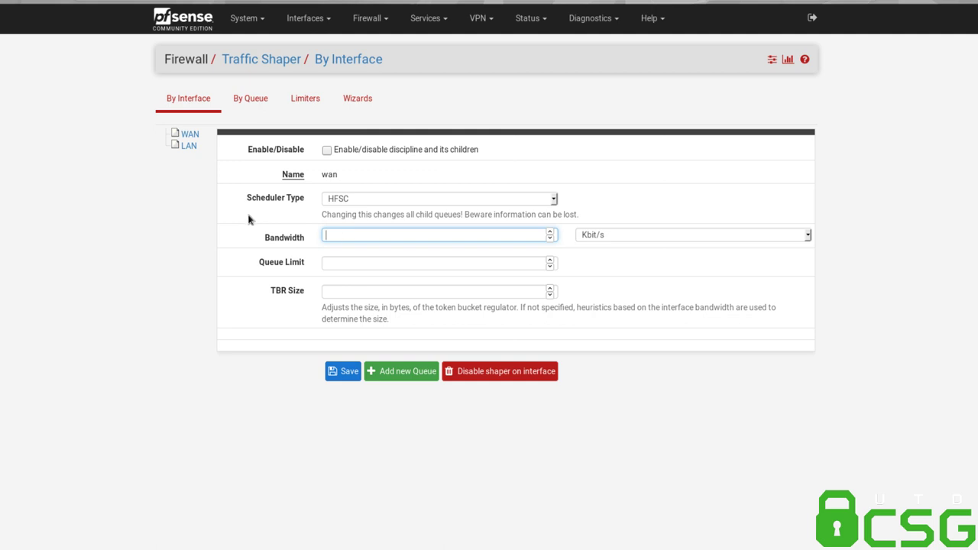
left_click(189, 146)
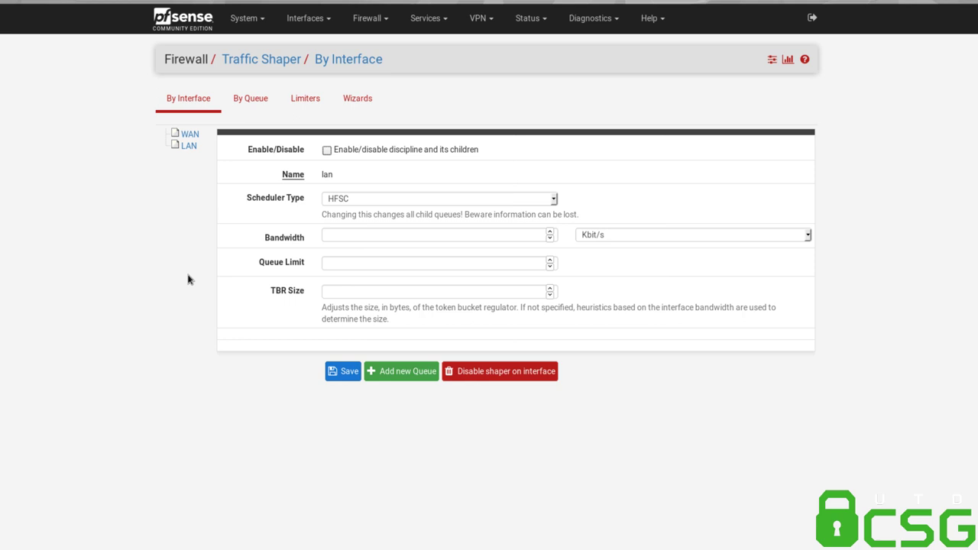
Step: Set the LAN interface's shaper bandwidth to 6 Kbit/s without saving
left_click(412, 264)
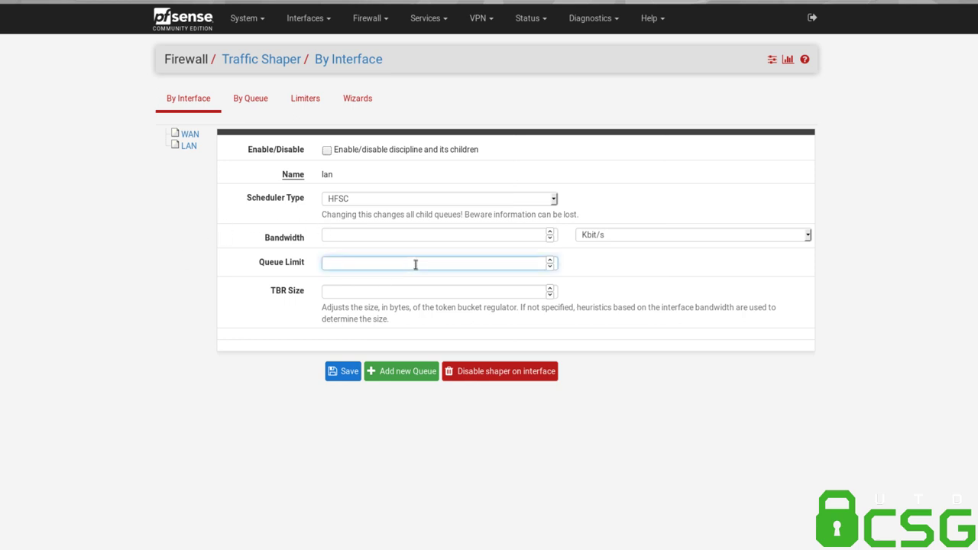
left_click(498, 233)
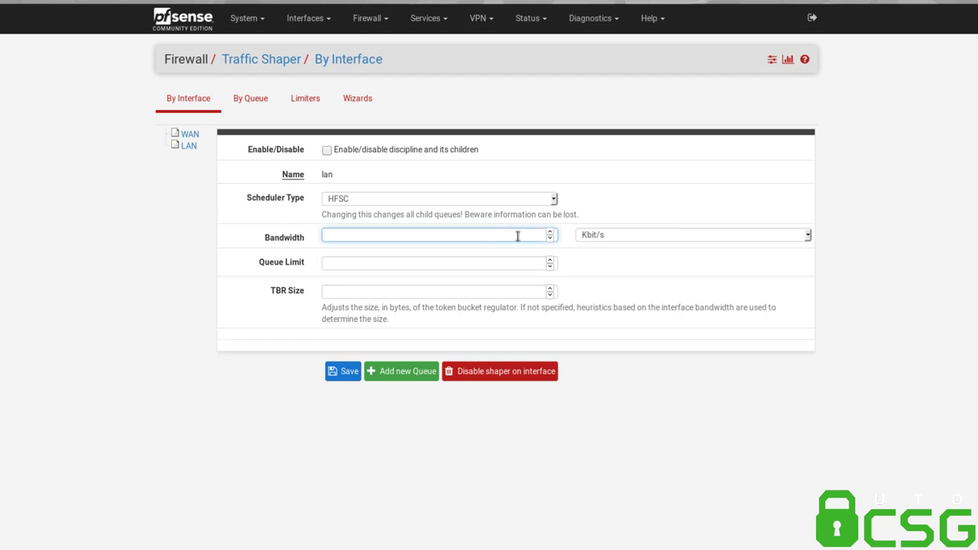
left_click(551, 231)
left_click(551, 232)
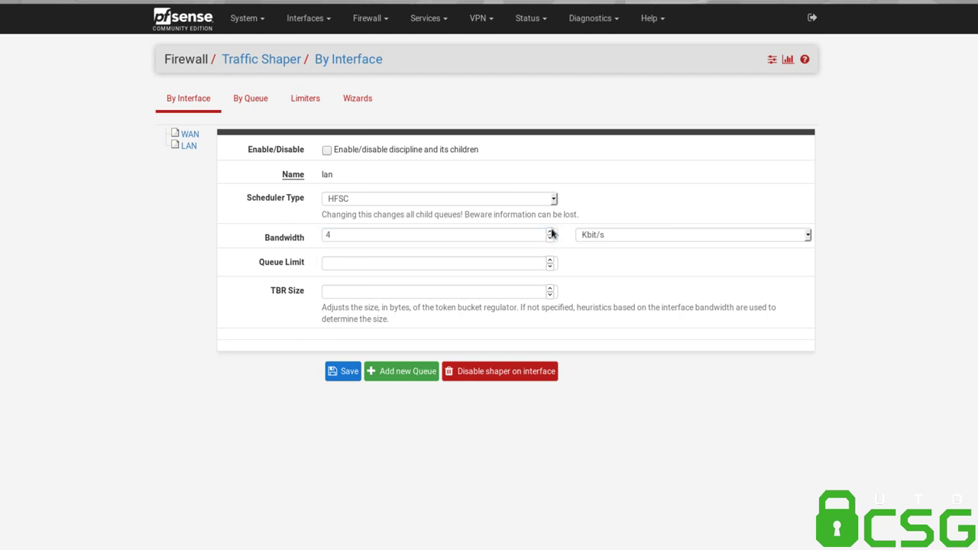
left_click(551, 232)
left_click(551, 232)
Step: Open the Load Balancer service and bring up a blank pool entry form
left_click(415, 23)
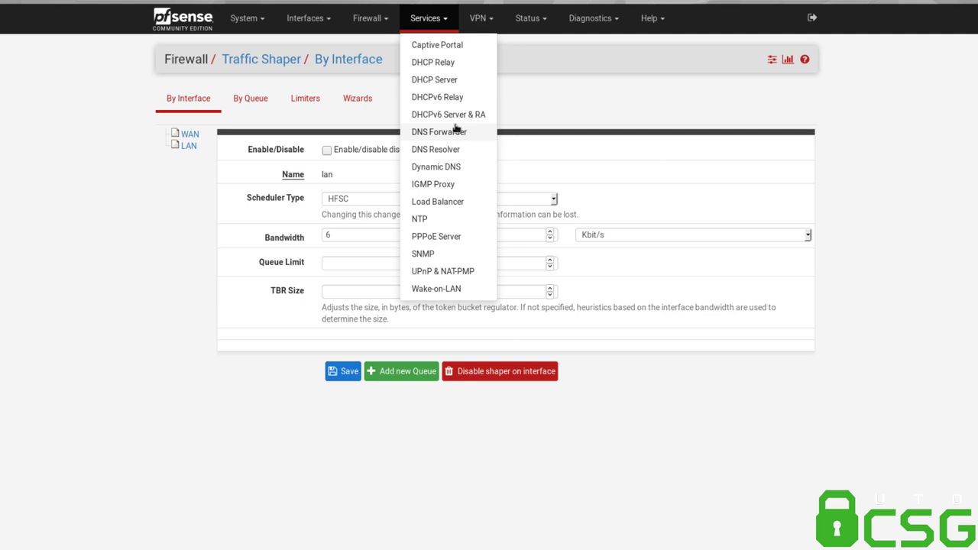
left_click(456, 199)
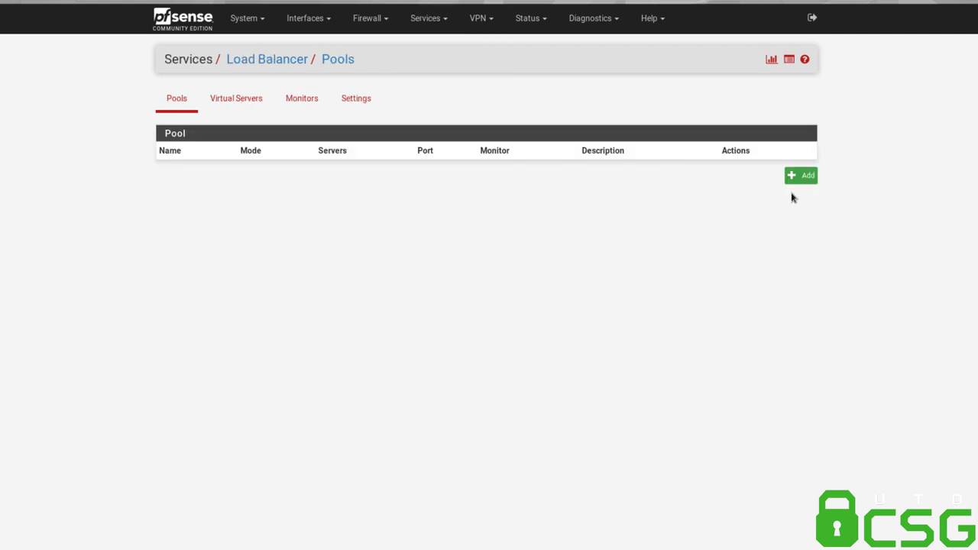
left_click(805, 180)
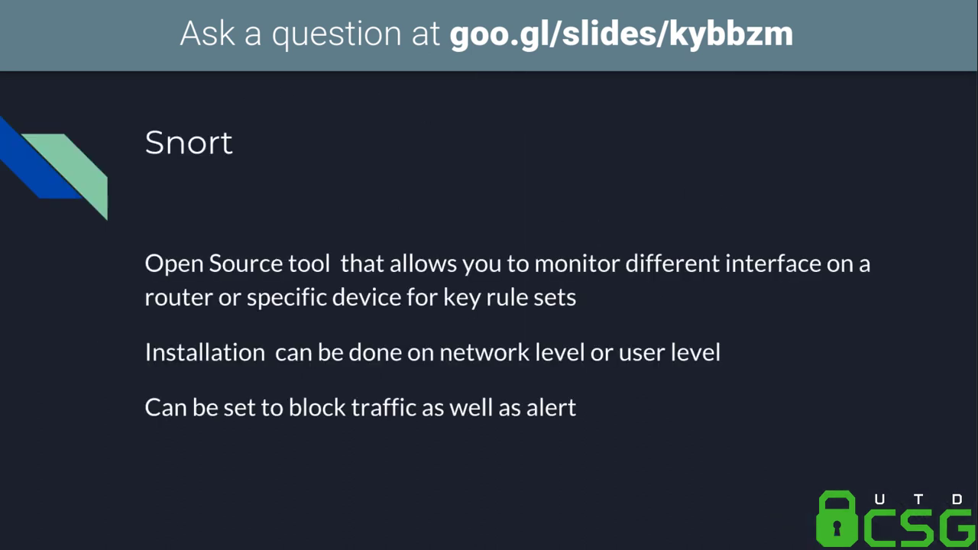
key("Right")
key("Left")
key("Left")
key("Left")
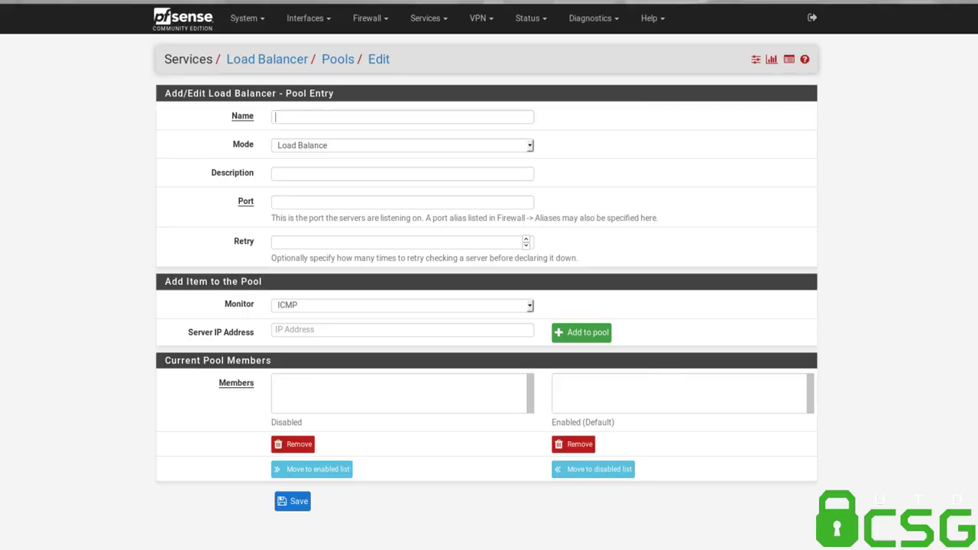
Step: Open the WAN firewall rules and examine the "Block bogon networks" rule
left_click(366, 19)
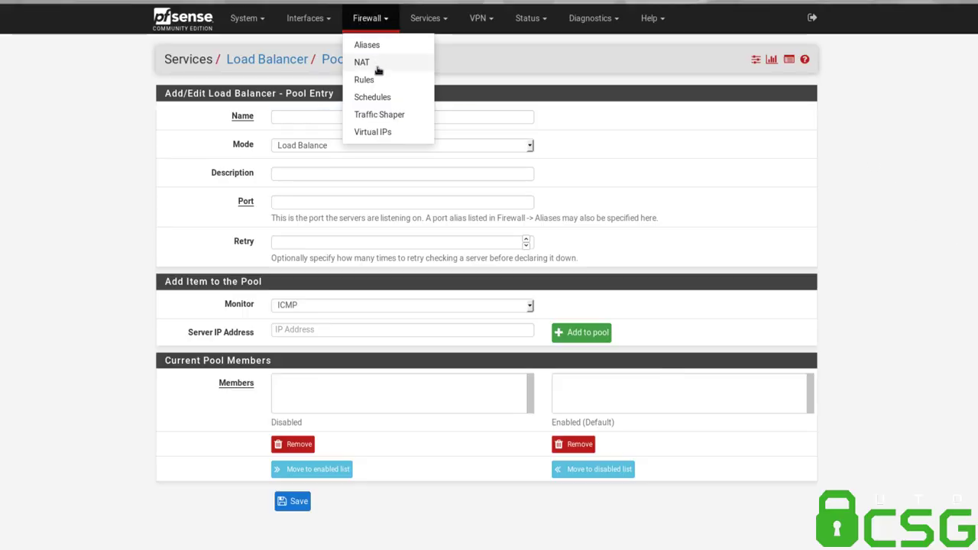
left_click(379, 77)
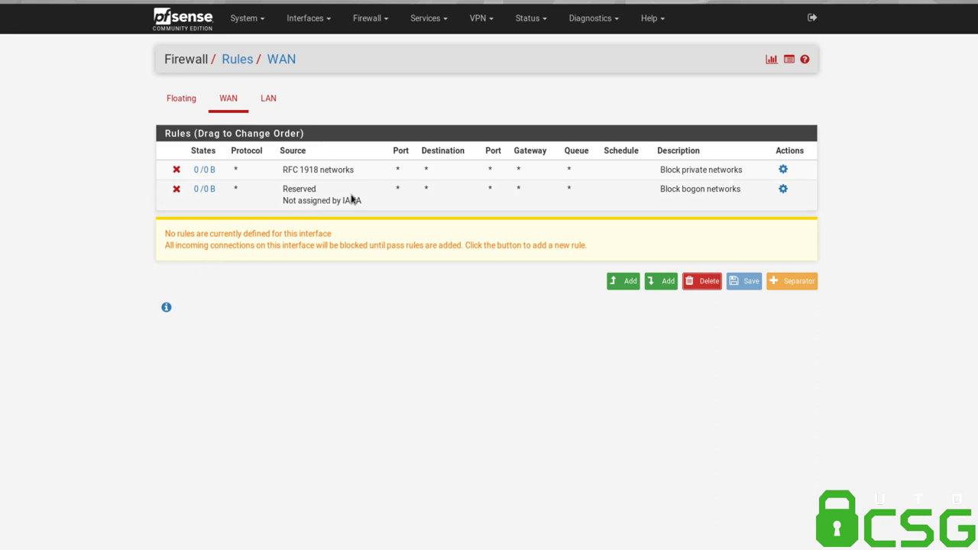
left_click_drag(651, 194, 723, 211)
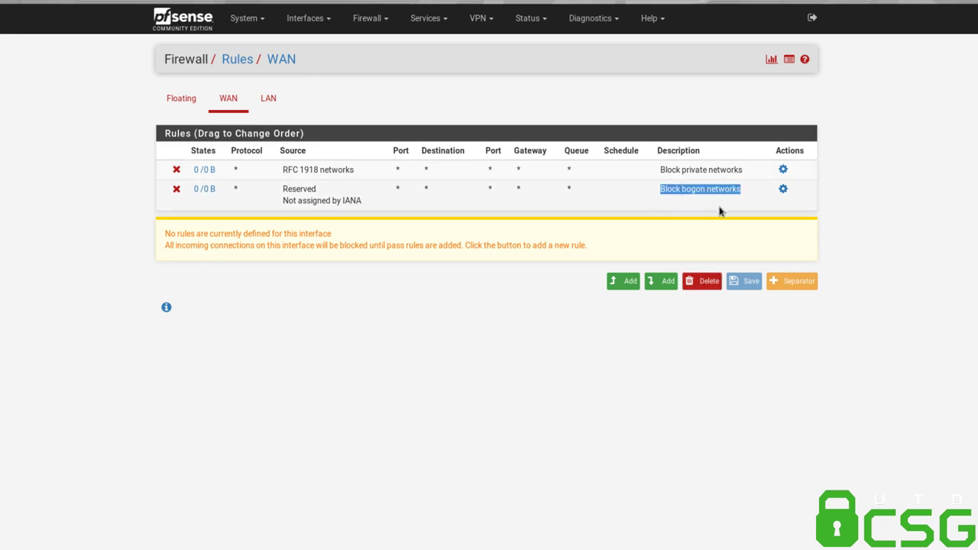
mouse_move(206, 187)
left_click(425, 230)
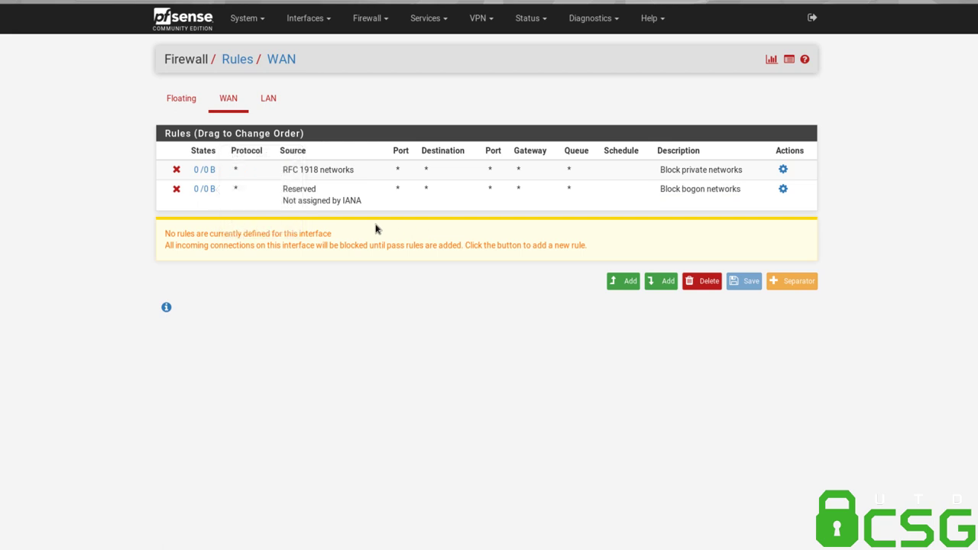